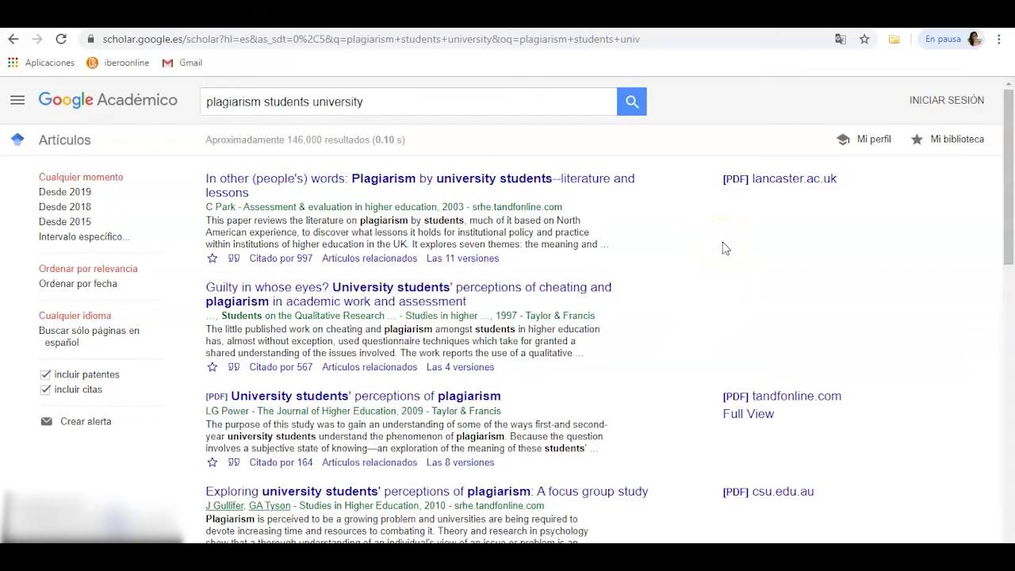
Export the citation of the 2009 article "University students' perceptions of plagiarism" from the search results in EndNote format
{"action": "scroll", "coordinate": [722, 254], "scroll_direction": "down", "scroll_amount": 3}
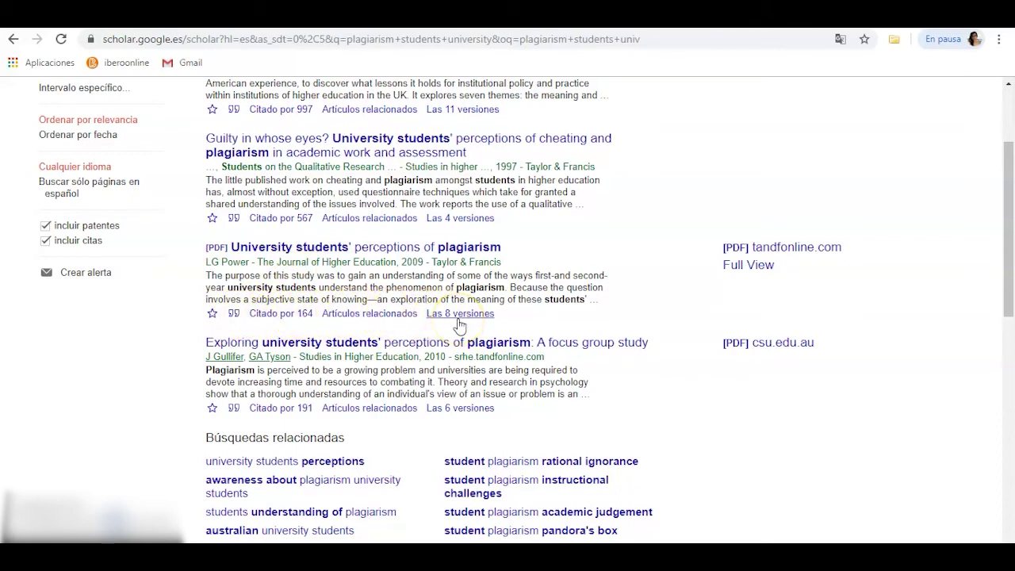
{"action": "left_click", "coordinate": [233, 315]}
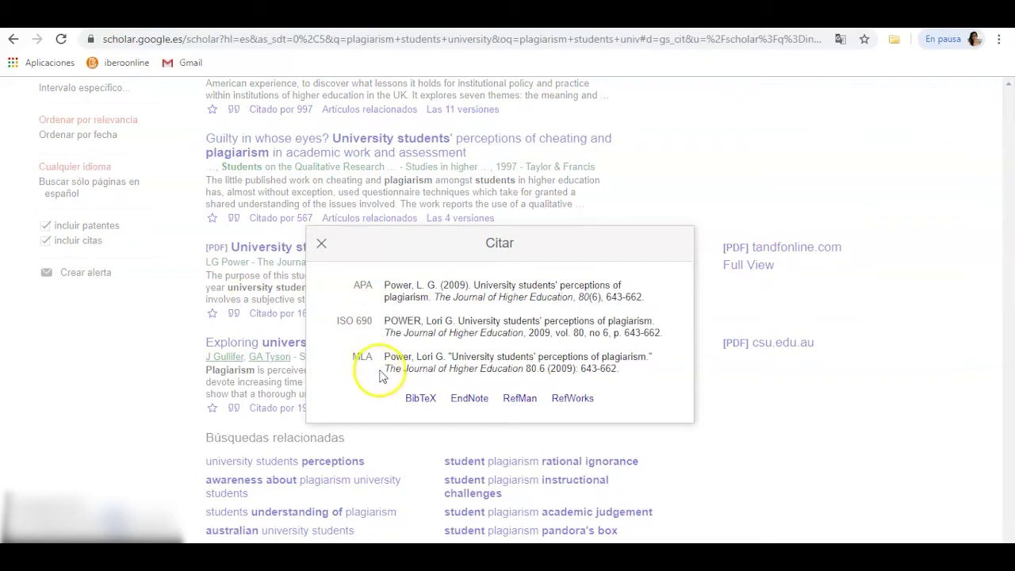
{"action": "left_click", "coordinate": [471, 398]}
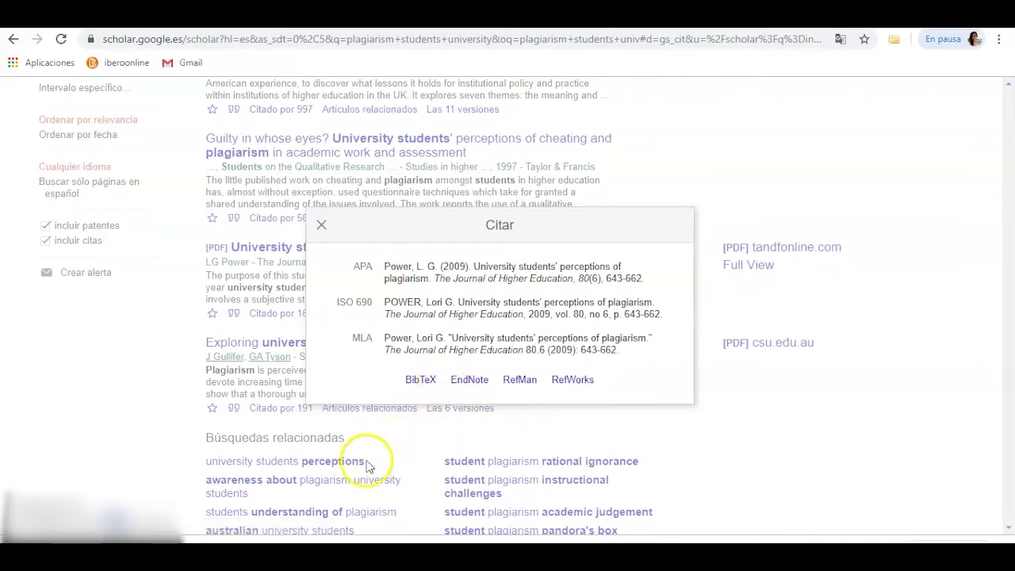
{"action": "left_click", "coordinate": [480, 381]}
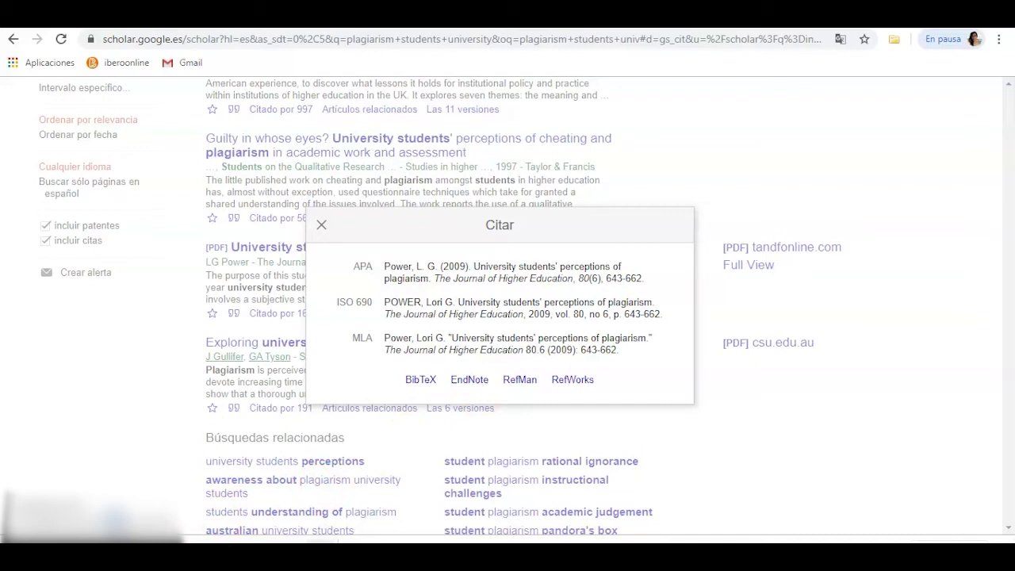
Try to open the downloaded EndNote citation file directly from the browser
{"action": "left_click", "coordinate": [428, 543]}
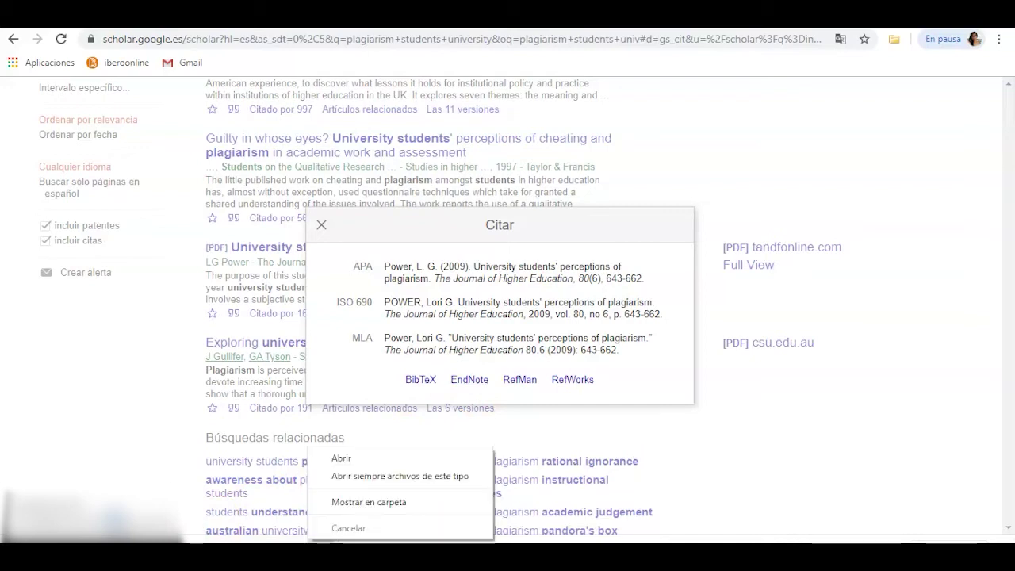
{"action": "left_click", "coordinate": [349, 441]}
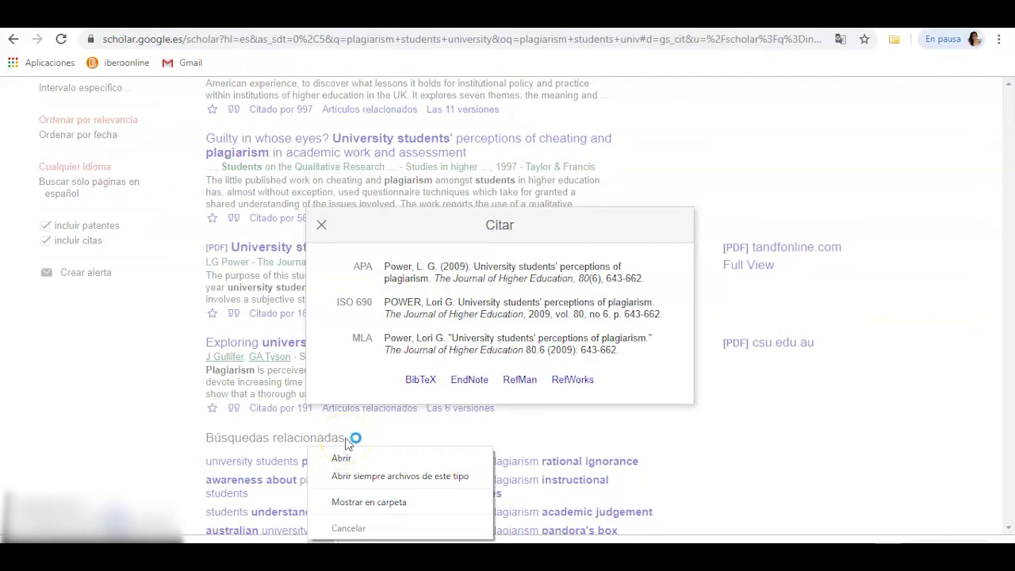
{"action": "left_click", "coordinate": [345, 457]}
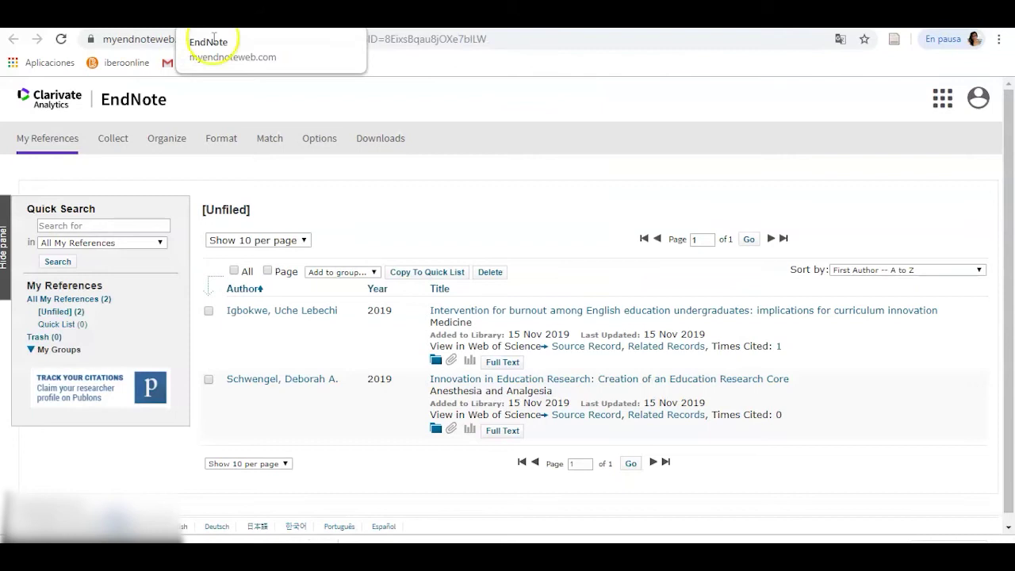
Switch to the EndNote web library and open the Import References form for collecting references
{"action": "left_click", "coordinate": [133, 152]}
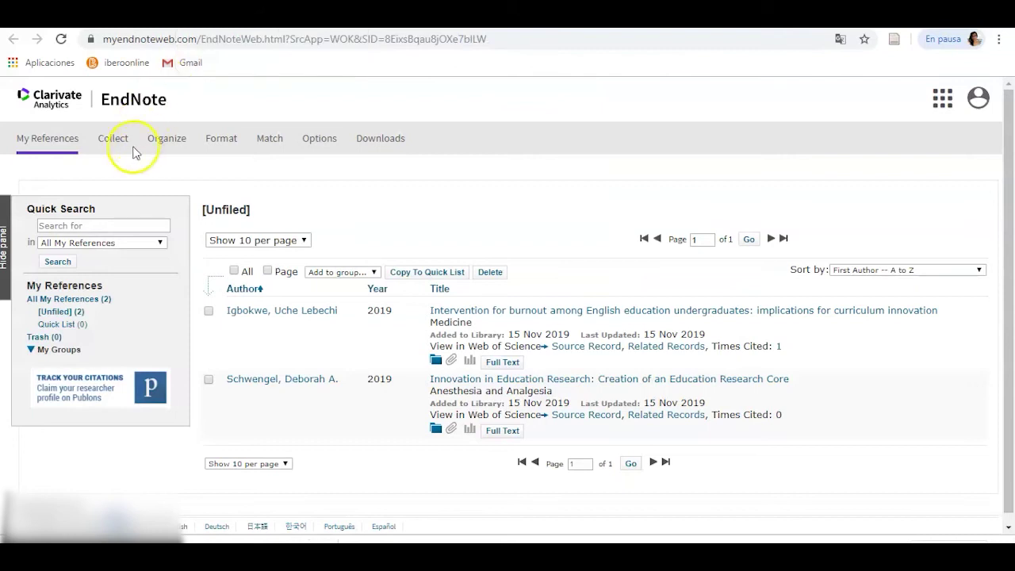
{"action": "mouse_move", "coordinate": [113, 140]}
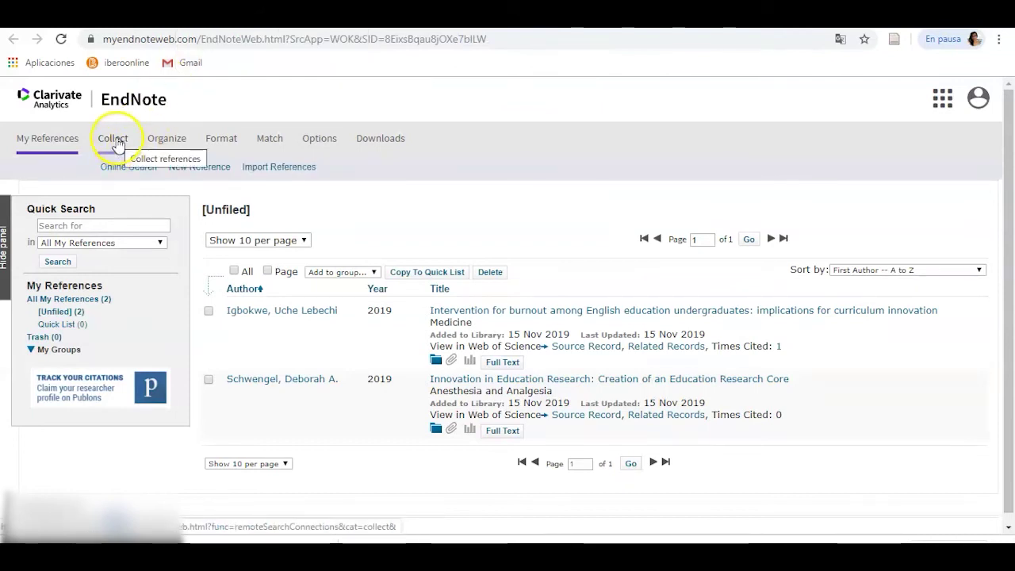
{"action": "left_click", "coordinate": [117, 145]}
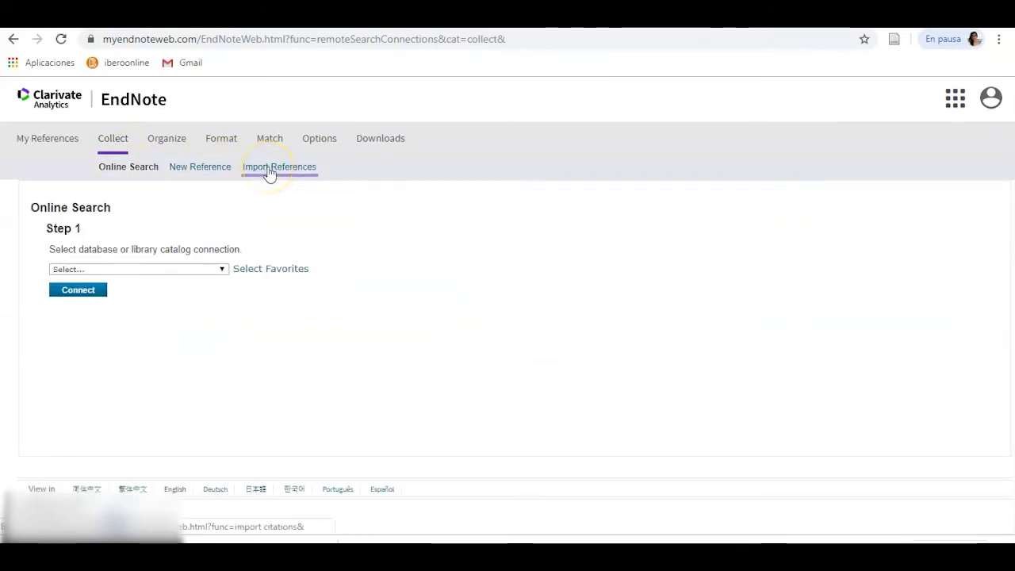
{"action": "left_click", "coordinate": [270, 170]}
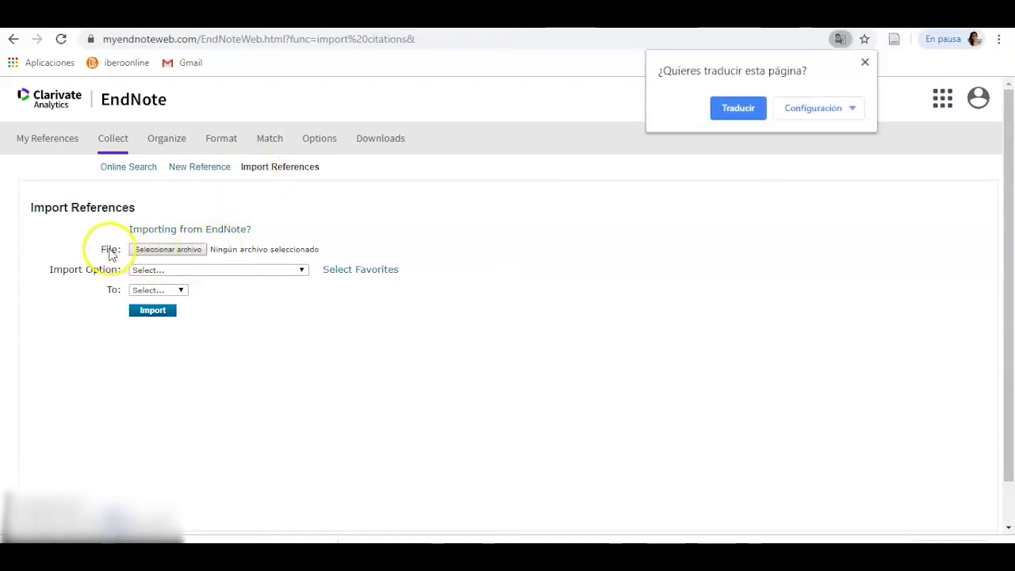
Select scholar.enw from the Descargas folder as the file to import, sorting the folder by date to find it
{"action": "left_click", "coordinate": [159, 251]}
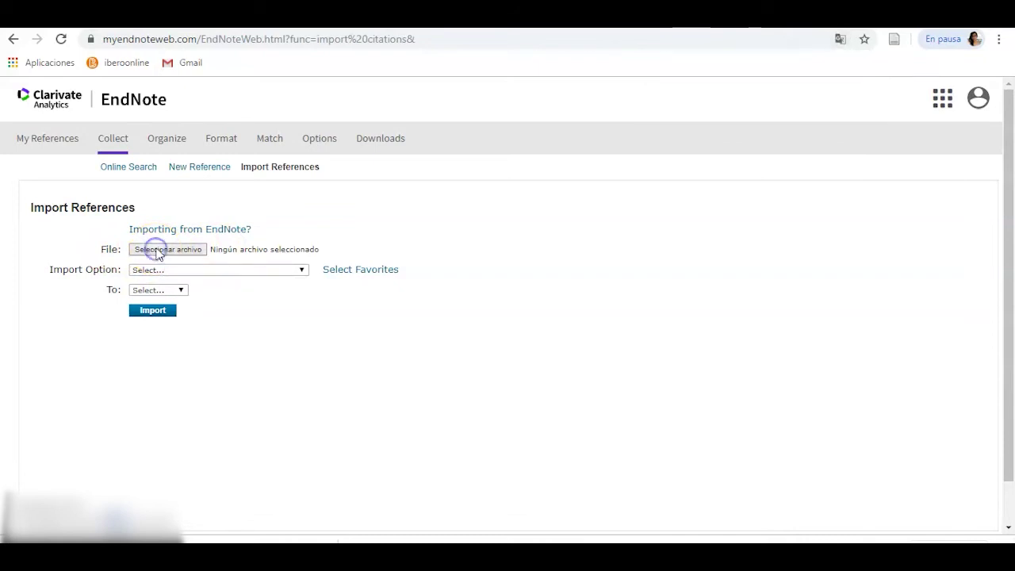
{"action": "scroll", "coordinate": [115, 269], "scroll_direction": "down", "scroll_amount": 3}
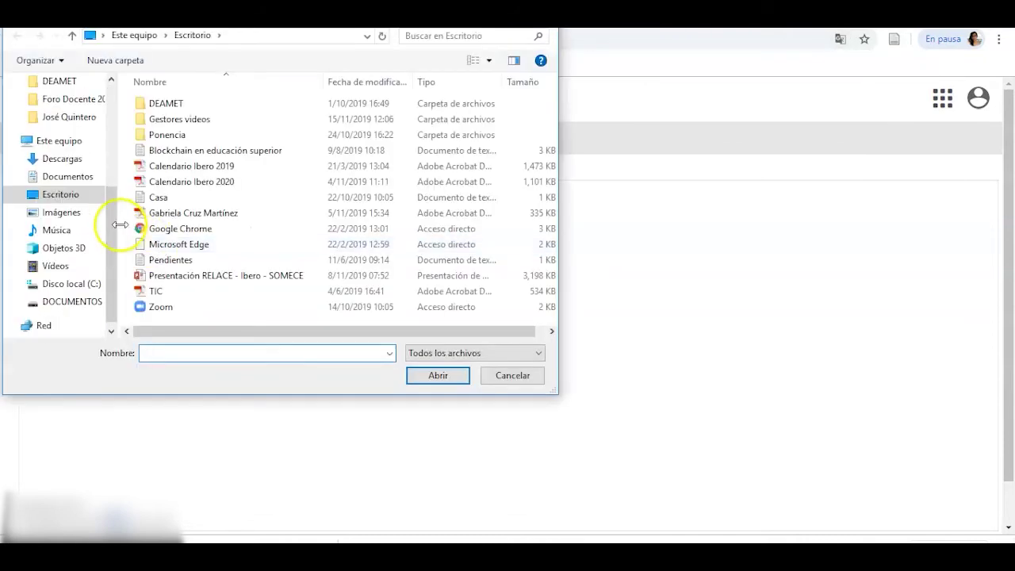
{"action": "left_click_drag", "start_coordinate": [119, 222], "coordinate": [131, 117]}
{"action": "left_click", "coordinate": [63, 99]}
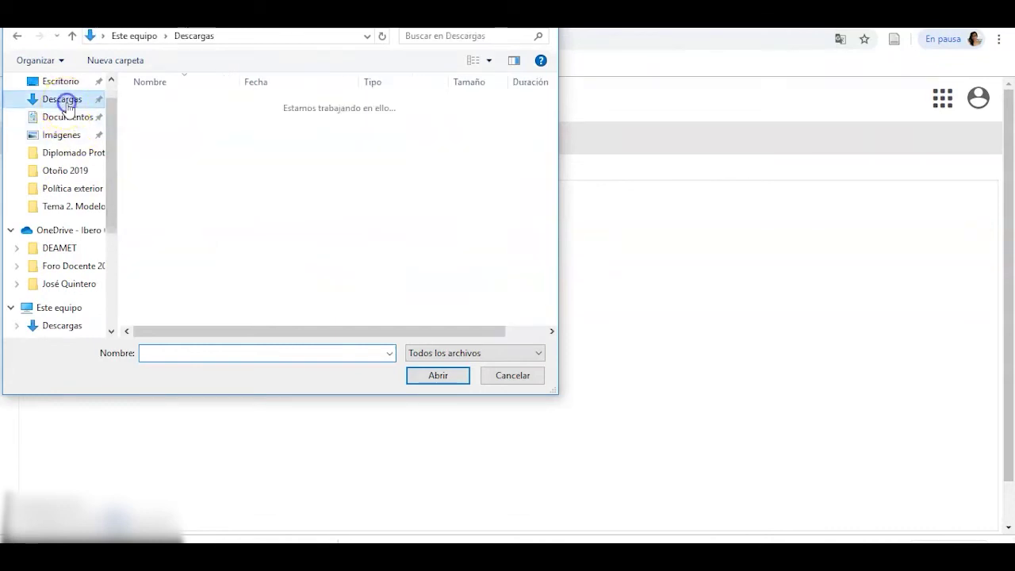
{"action": "left_click", "coordinate": [262, 86]}
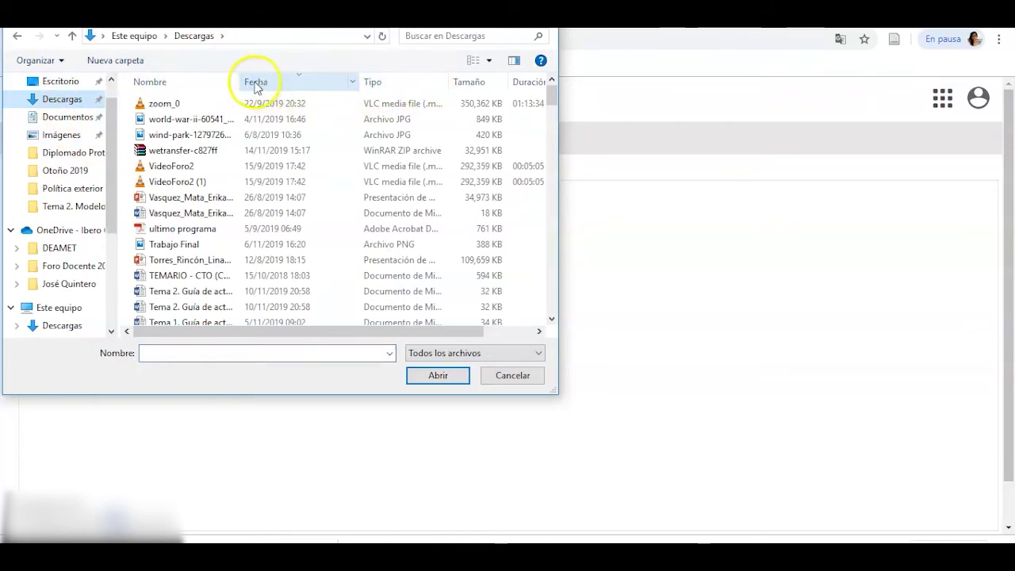
{"action": "left_click", "coordinate": [353, 83]}
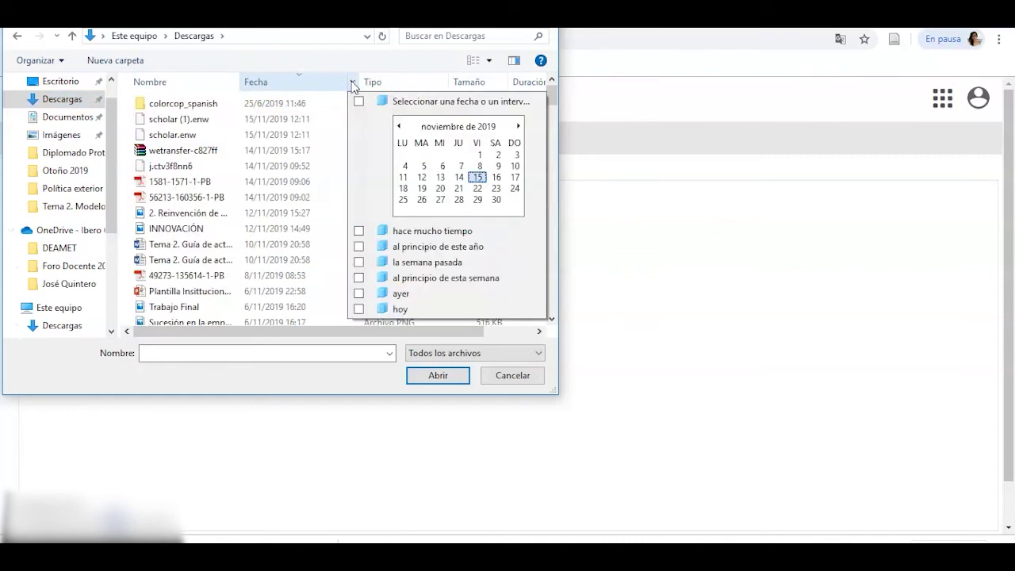
{"action": "left_click", "coordinate": [189, 140]}
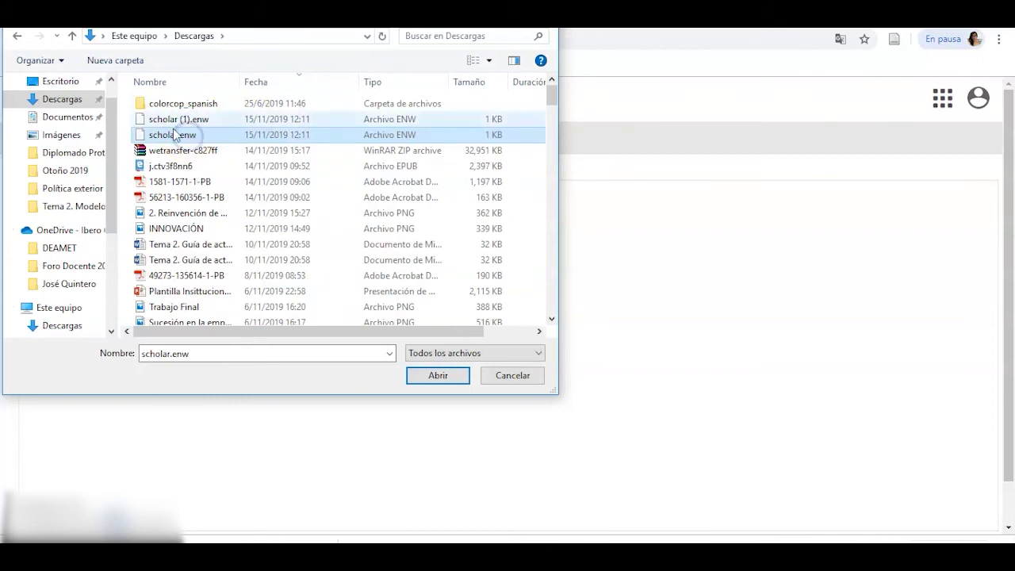
{"action": "left_click", "coordinate": [418, 379]}
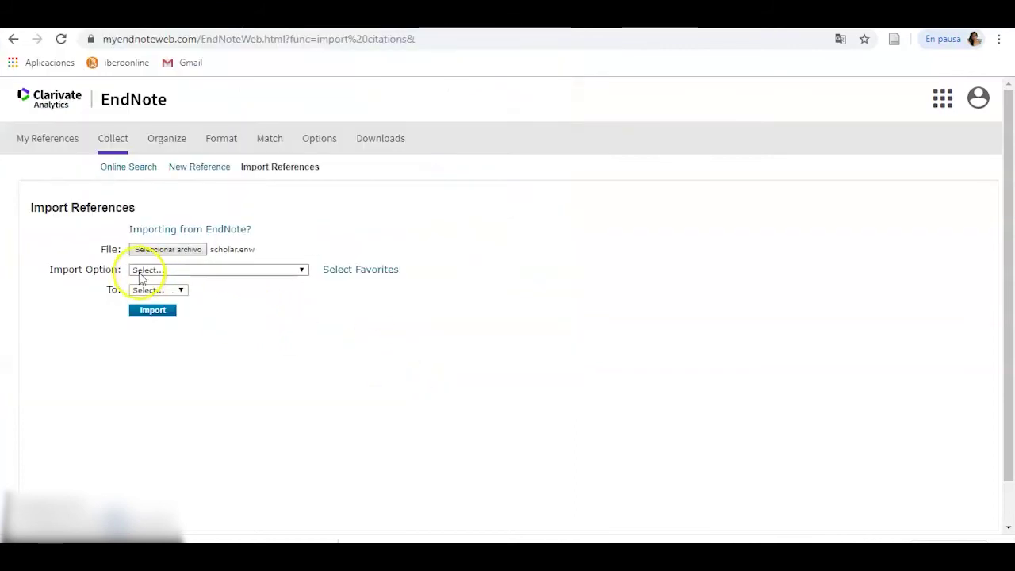
Look up the JSTOR entry among the available import options
{"action": "left_click", "coordinate": [301, 271]}
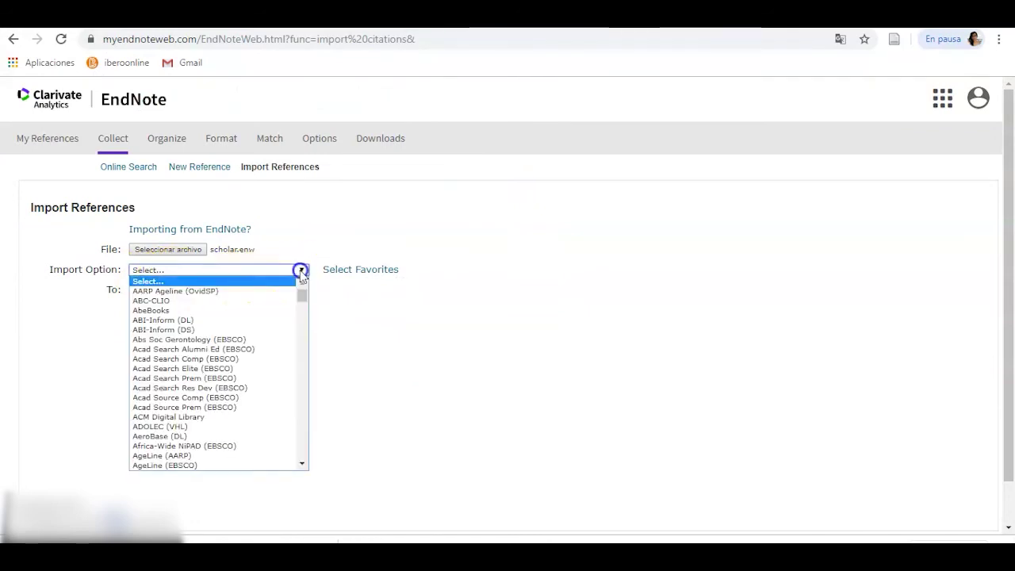
{"action": "left_click_drag", "start_coordinate": [301, 296], "coordinate": [305, 301]}
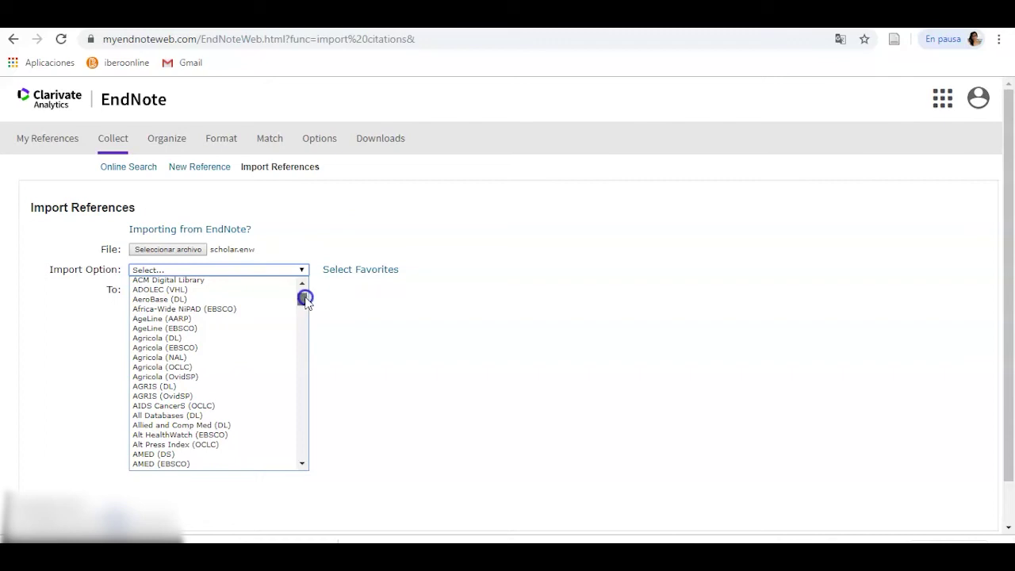
{"action": "left_click_drag", "start_coordinate": [307, 299], "coordinate": [307, 306]}
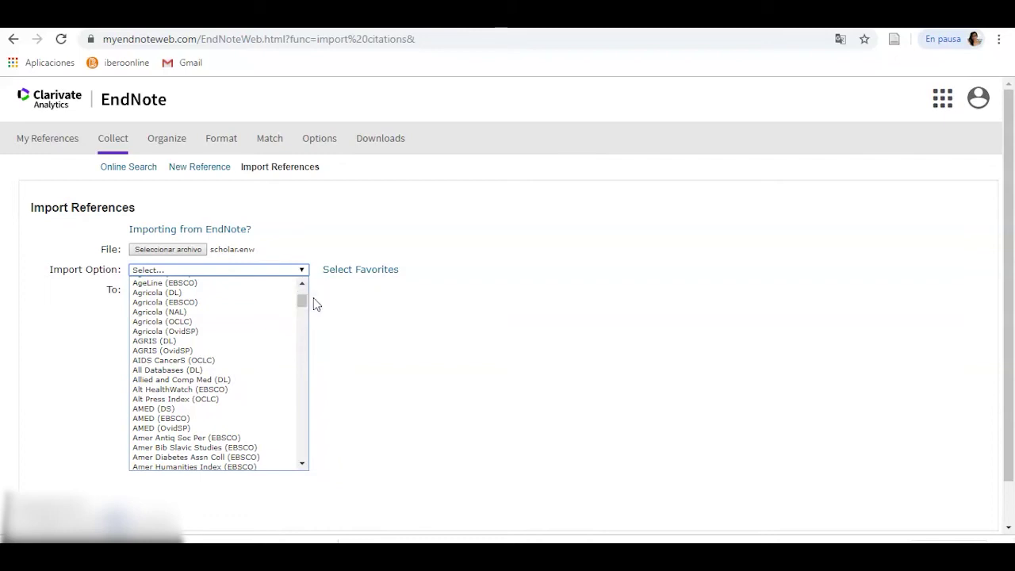
{"action": "key", "text": "j"}
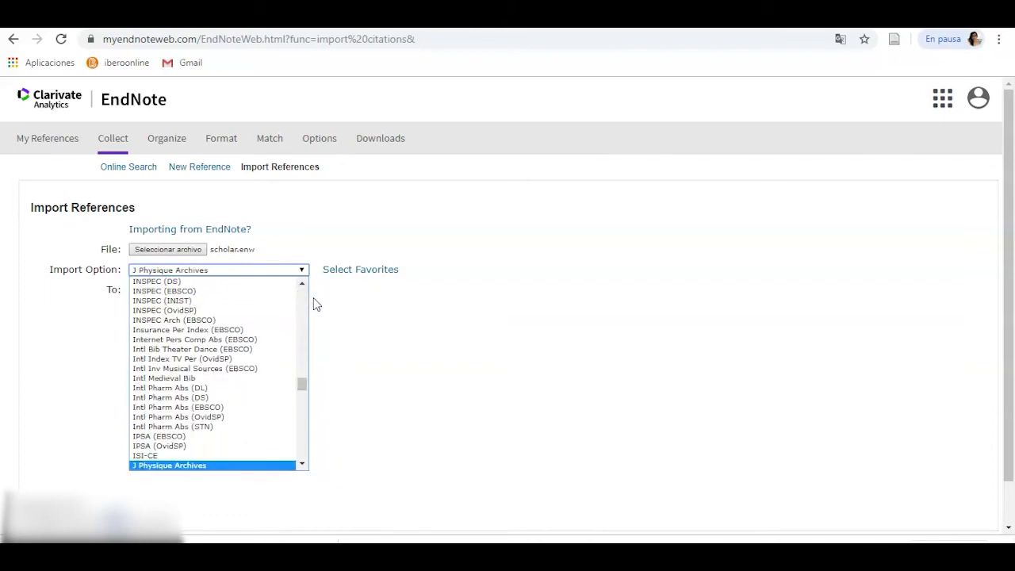
{"action": "left_click", "coordinate": [304, 465]}
{"action": "left_click", "coordinate": [304, 464]}
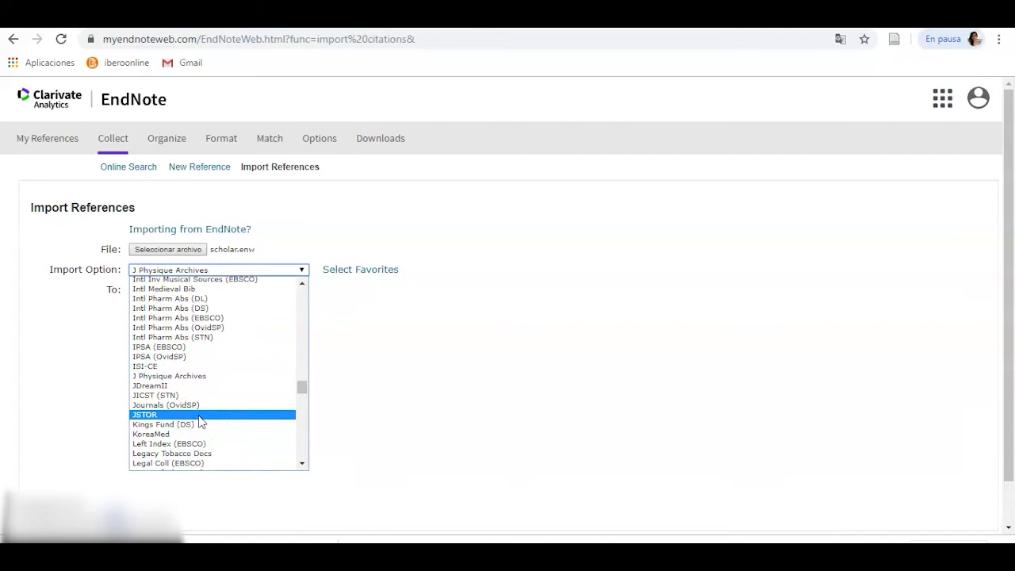
Set the import option for scholar.enw to EndNote Import
{"action": "type", "text": "endnote"}
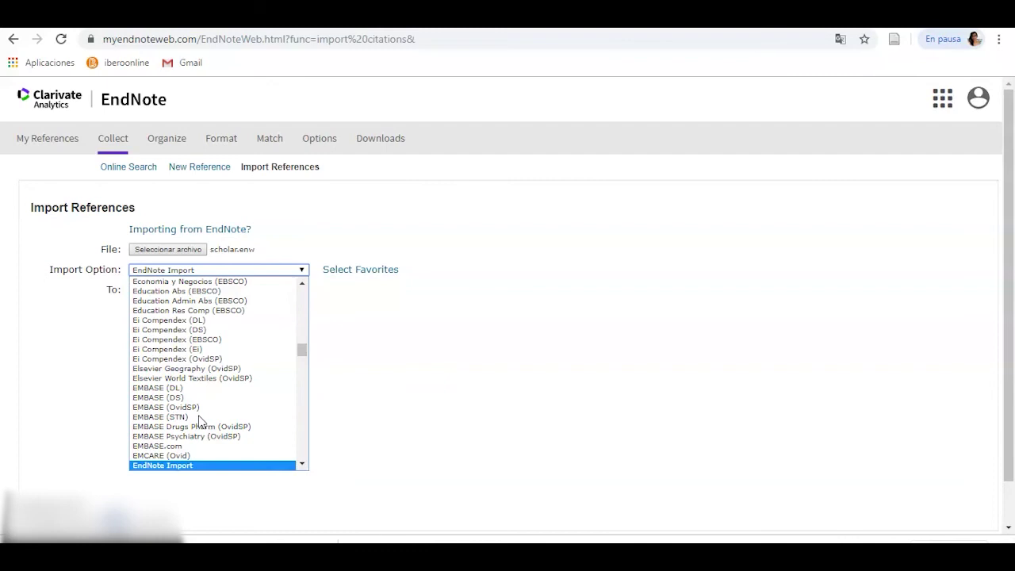
{"action": "scroll", "coordinate": [188, 269], "scroll_direction": "up", "scroll_amount": 1}
{"action": "left_click", "coordinate": [180, 272]}
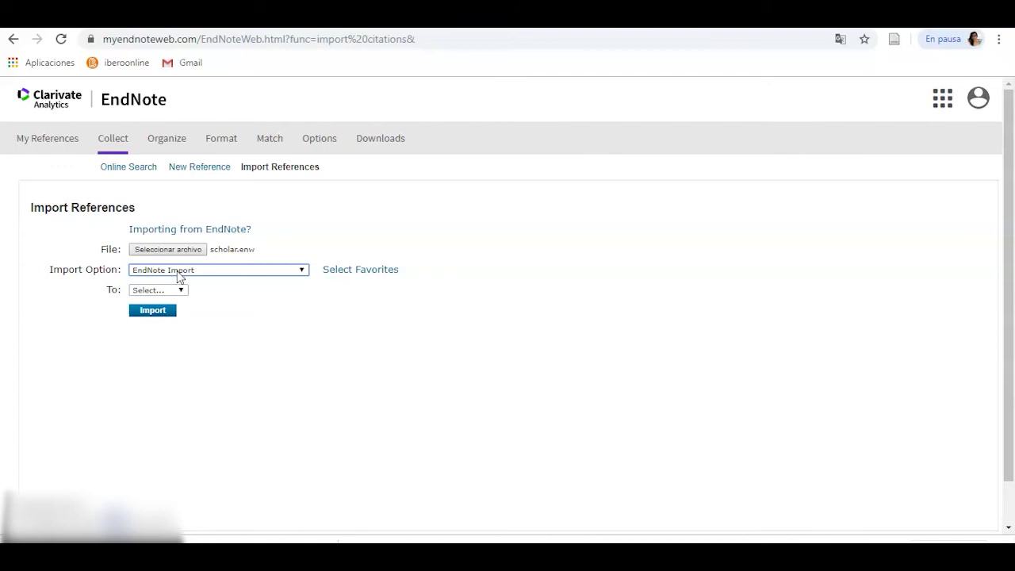
Look up the RefMan RIS entry among the import options, then choose EndNote Import again
{"action": "left_click", "coordinate": [287, 272]}
{"action": "type", "text": "re"}
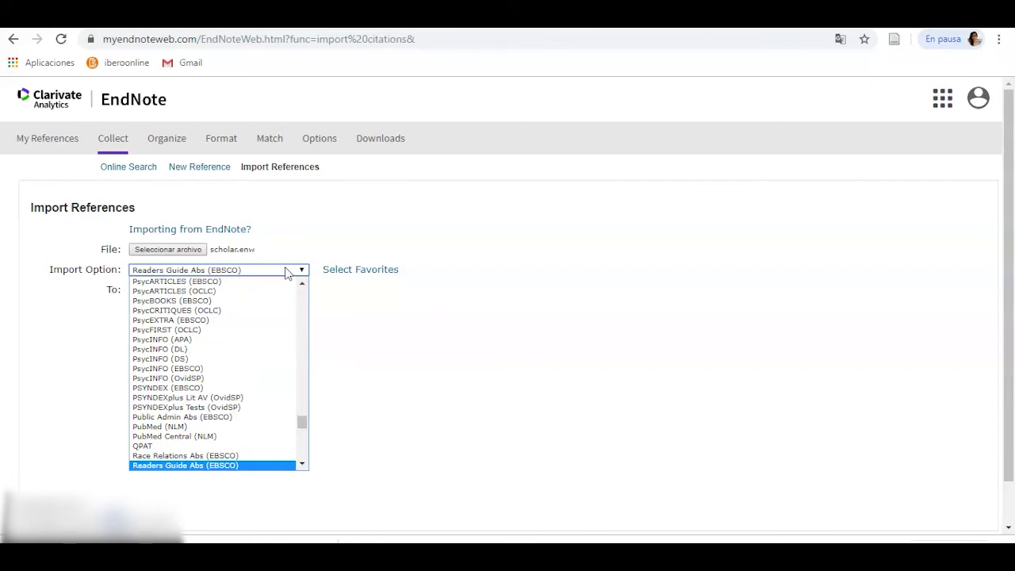
{"action": "left_click", "coordinate": [303, 465]}
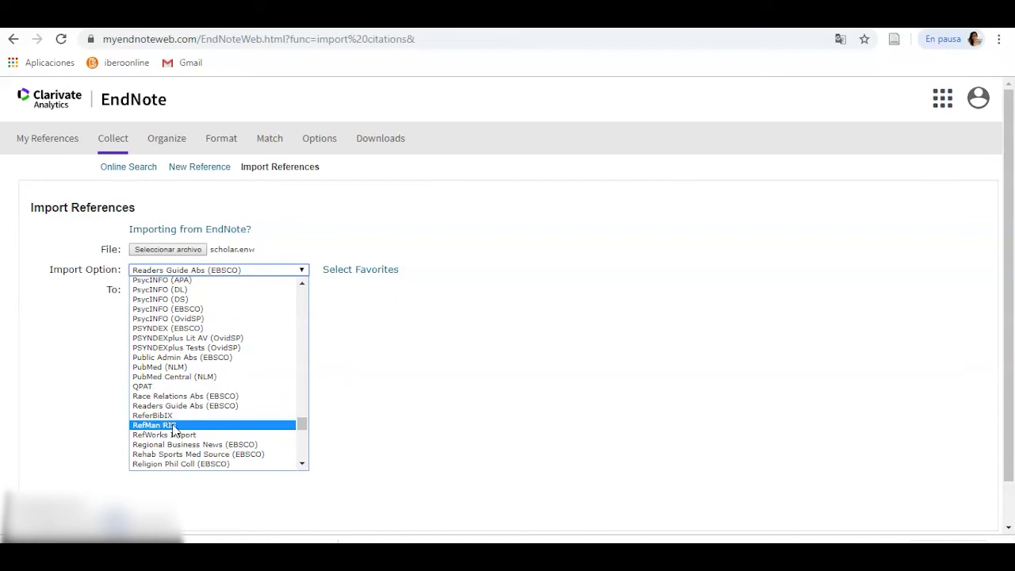
{"action": "type", "text": "en"}
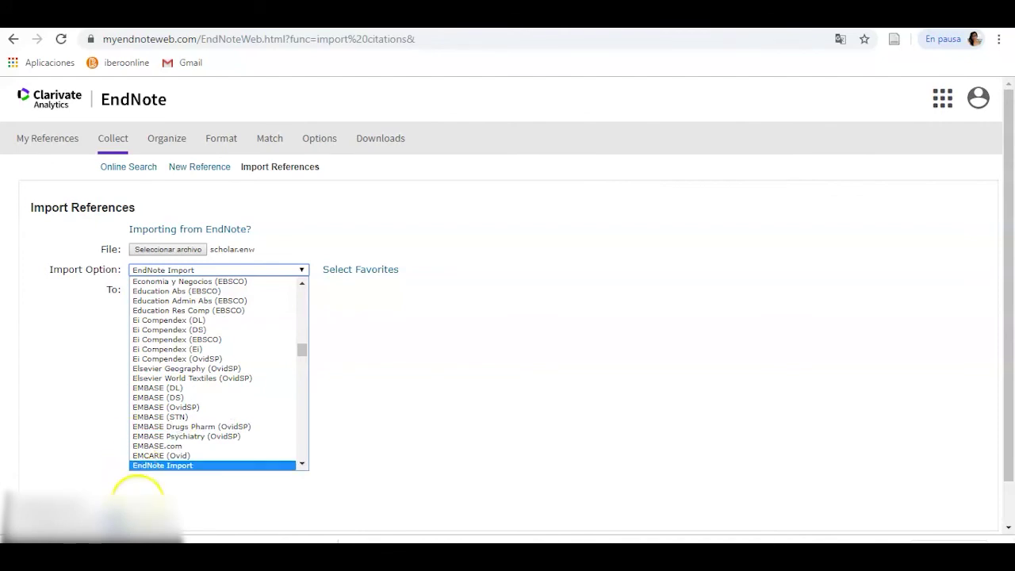
{"action": "scroll", "coordinate": [137, 472], "scroll_direction": "down", "scroll_amount": 1}
{"action": "left_click", "coordinate": [145, 449]}
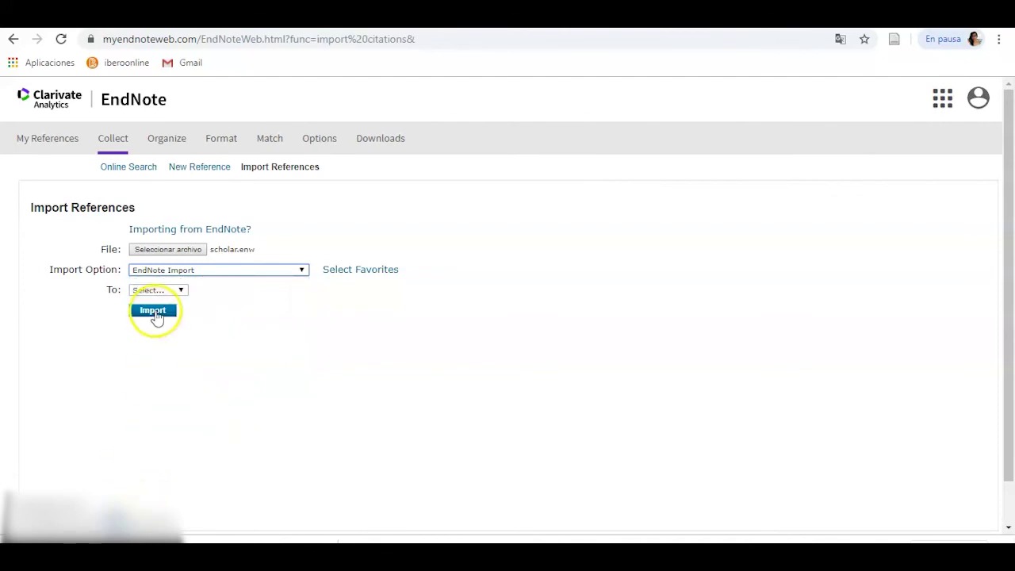
Set the destination to [Unfiled] and import the reference
{"action": "left_click", "coordinate": [182, 290]}
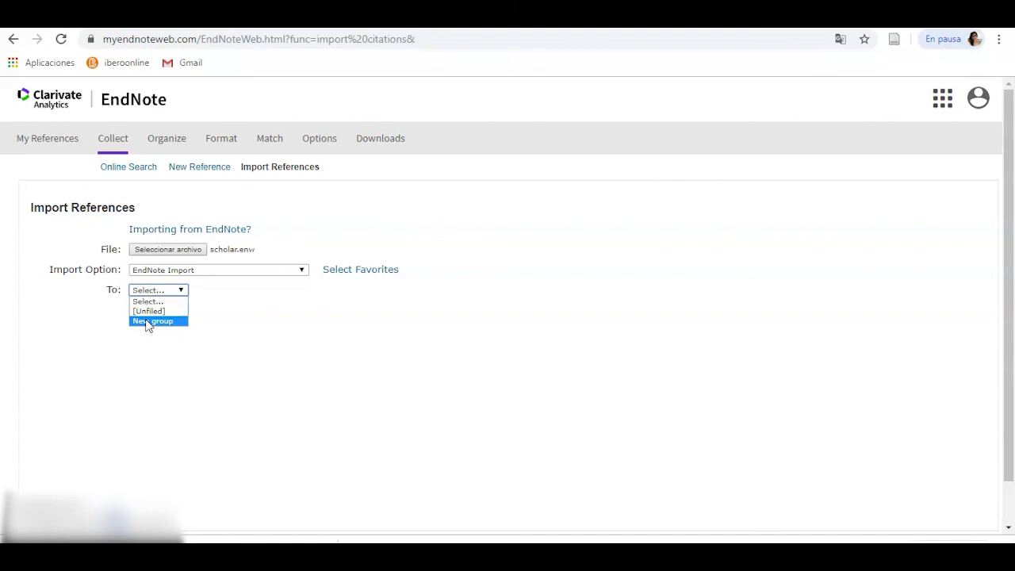
{"action": "left_click", "coordinate": [149, 312]}
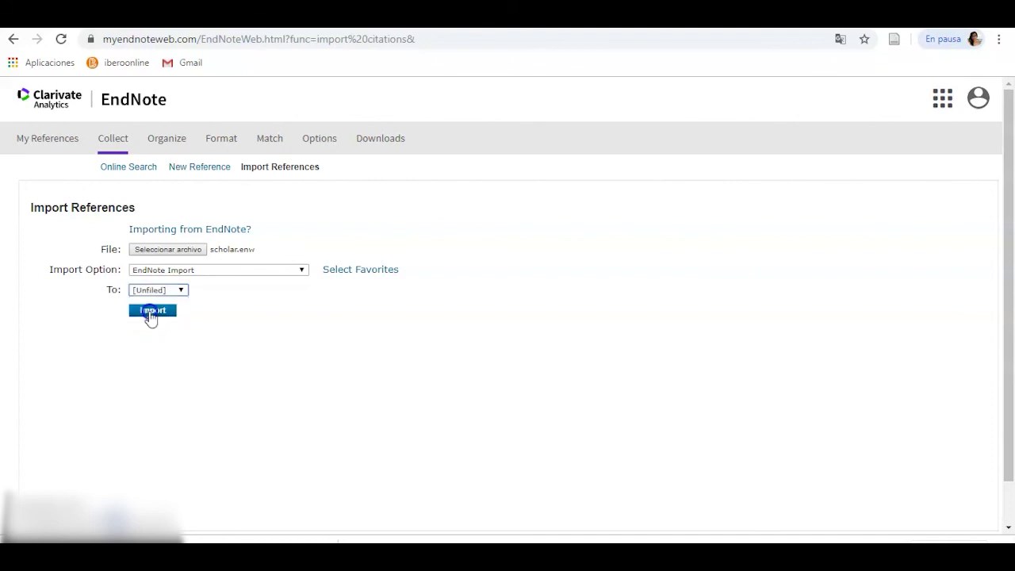
{"action": "left_click", "coordinate": [154, 312]}
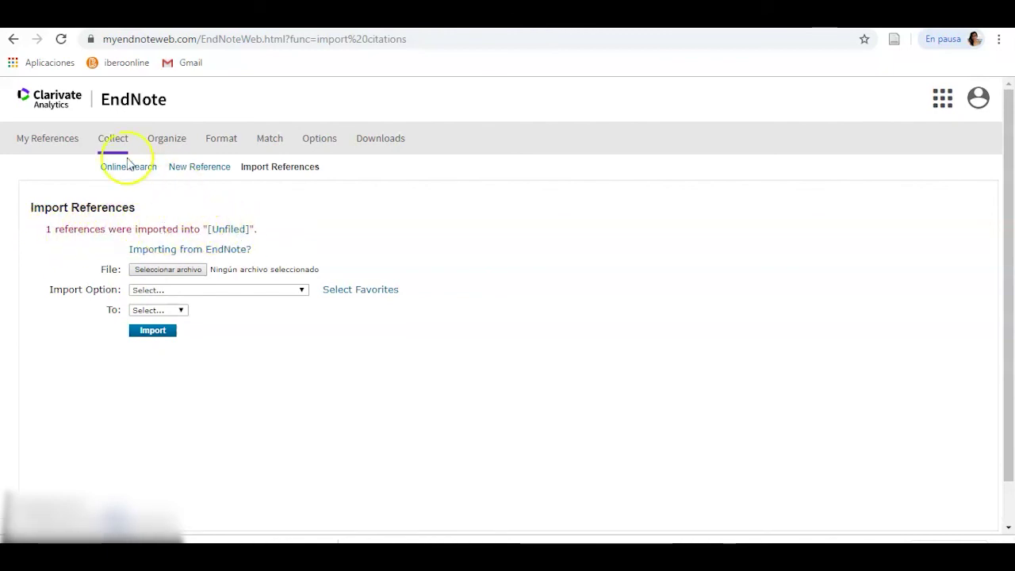
Open the [Unfiled] references in the library and check the entry for "University students' perceptions of plagiarism"
{"action": "left_click", "coordinate": [55, 144]}
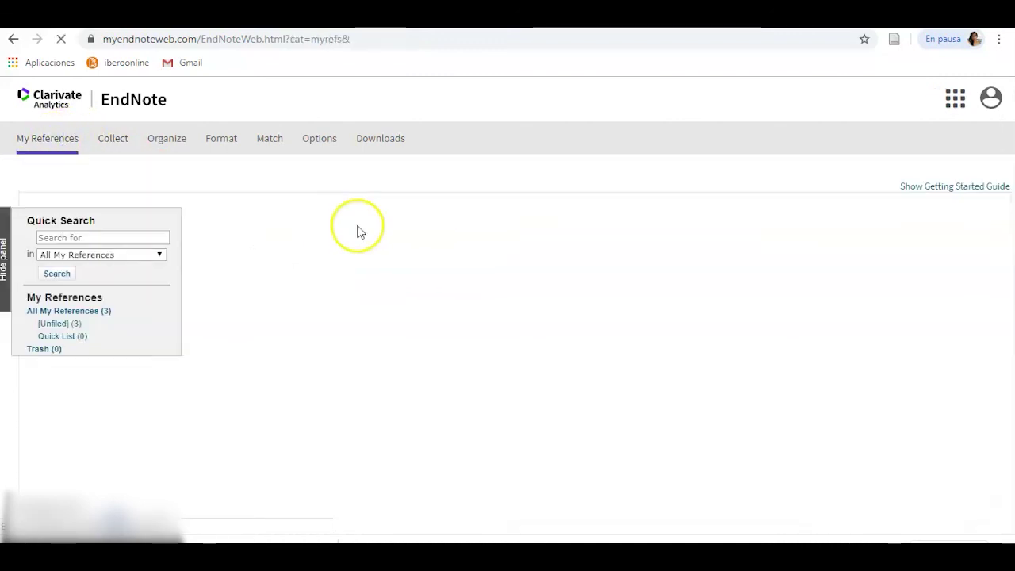
{"action": "left_click", "coordinate": [60, 326]}
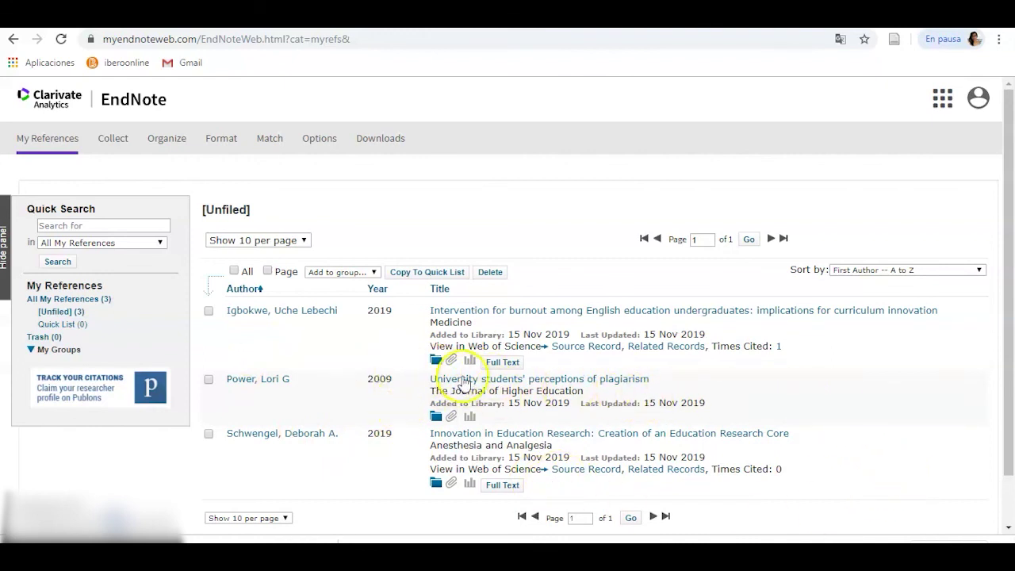
{"action": "left_click", "coordinate": [402, 381]}
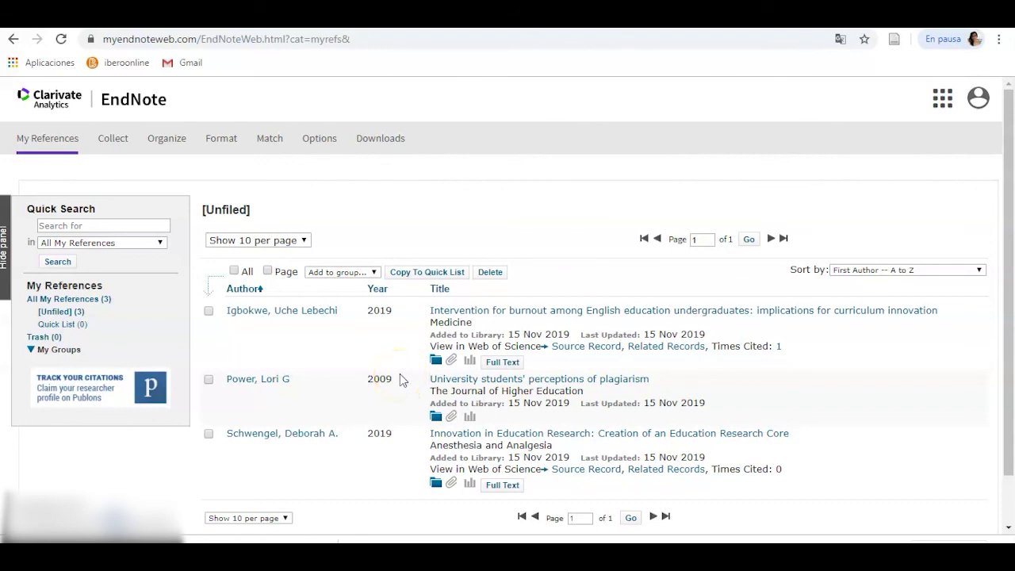